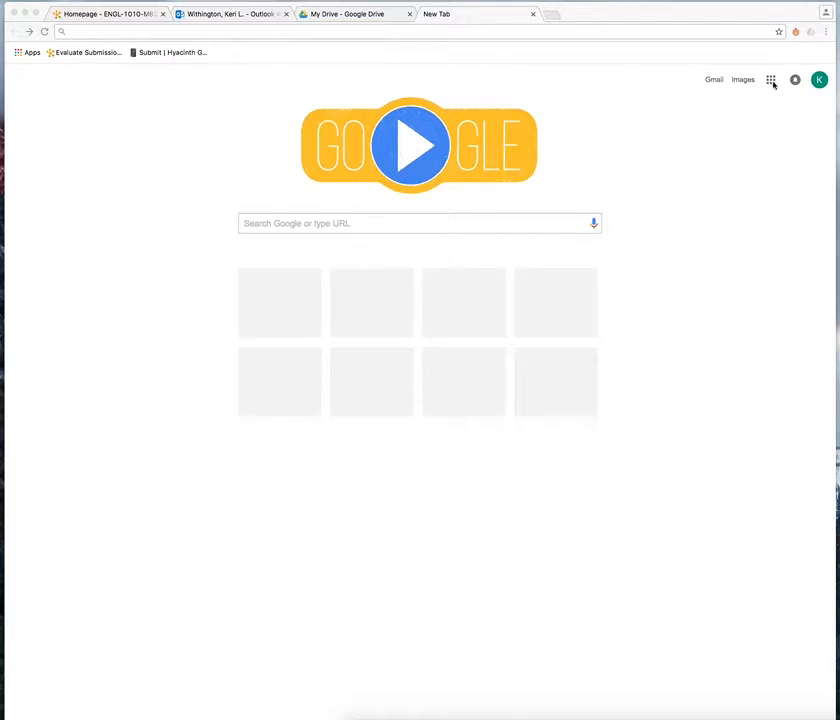
Step: Go to Google Drive from the new tab and create a blank Google Docs document
left_click(771, 80)
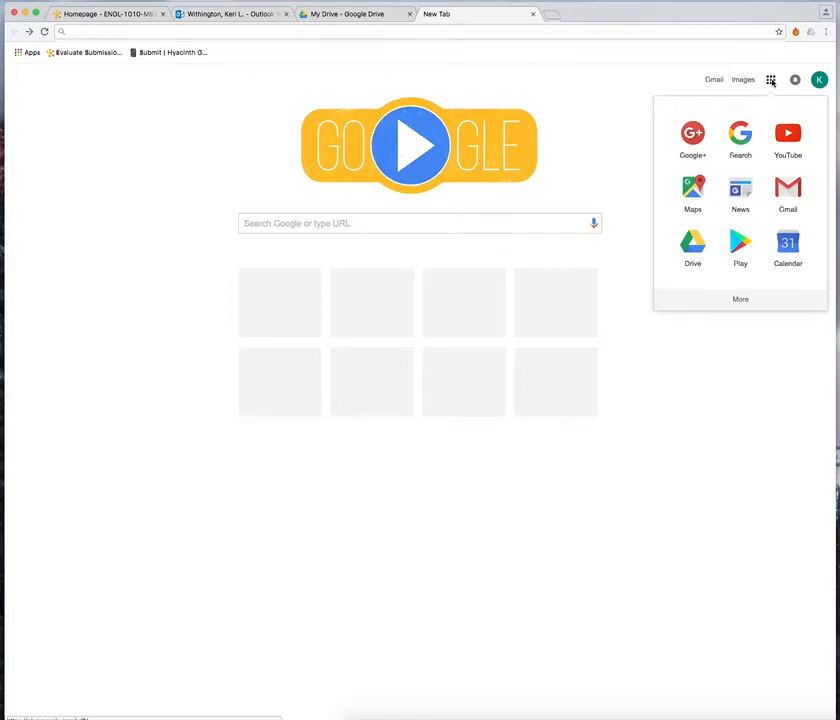
left_click(699, 245)
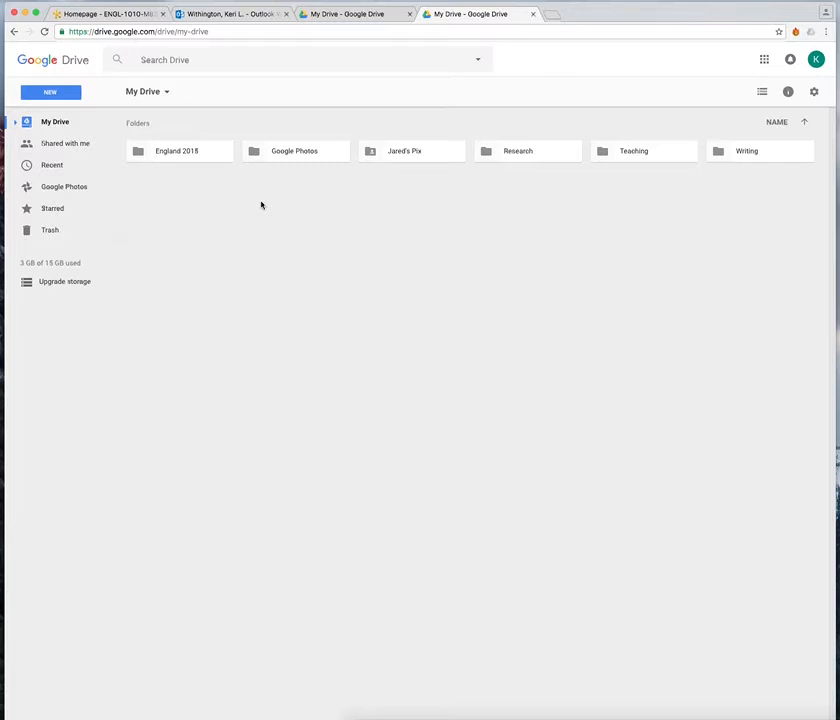
left_click(59, 96)
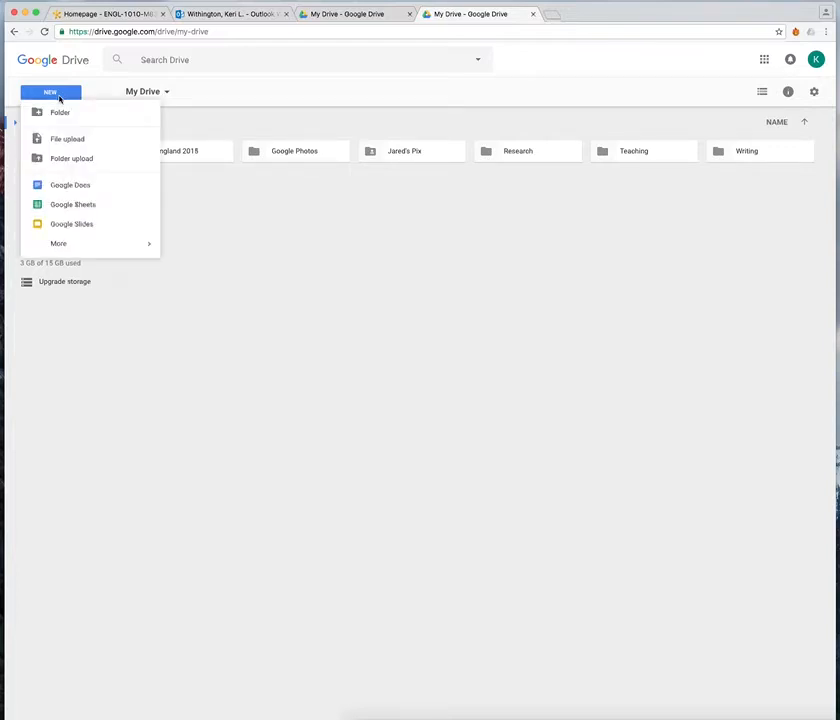
left_click(67, 185)
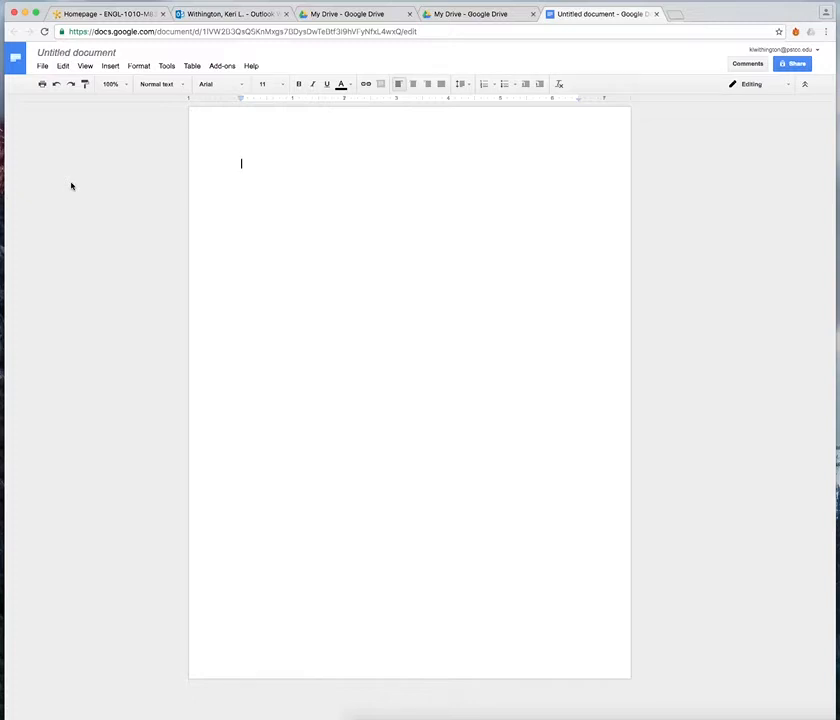
Step: Rename the untitled document as "My Experiences with Women's Prison"
left_click(95, 54)
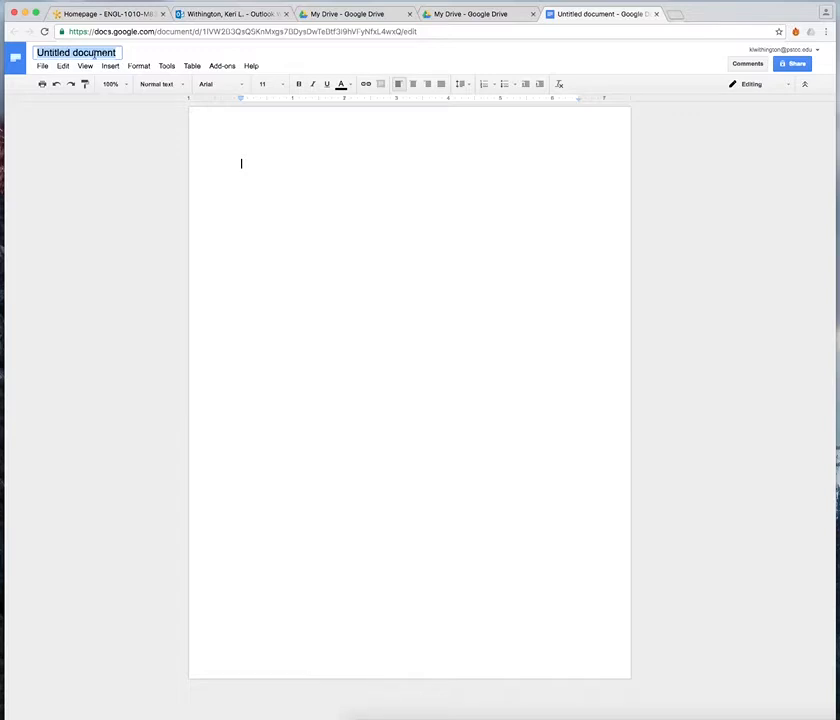
type("MY")
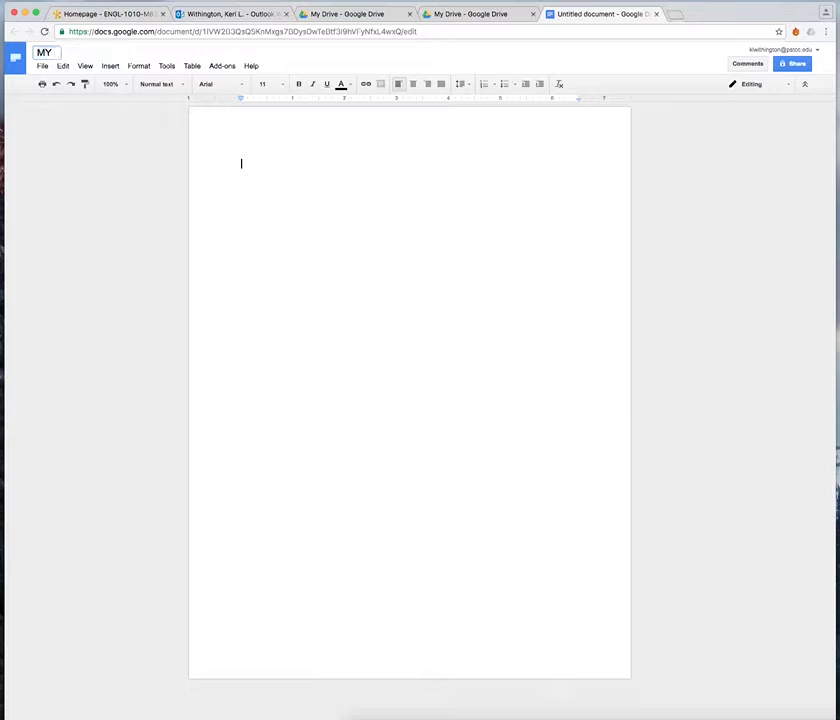
type(" Experimces with")
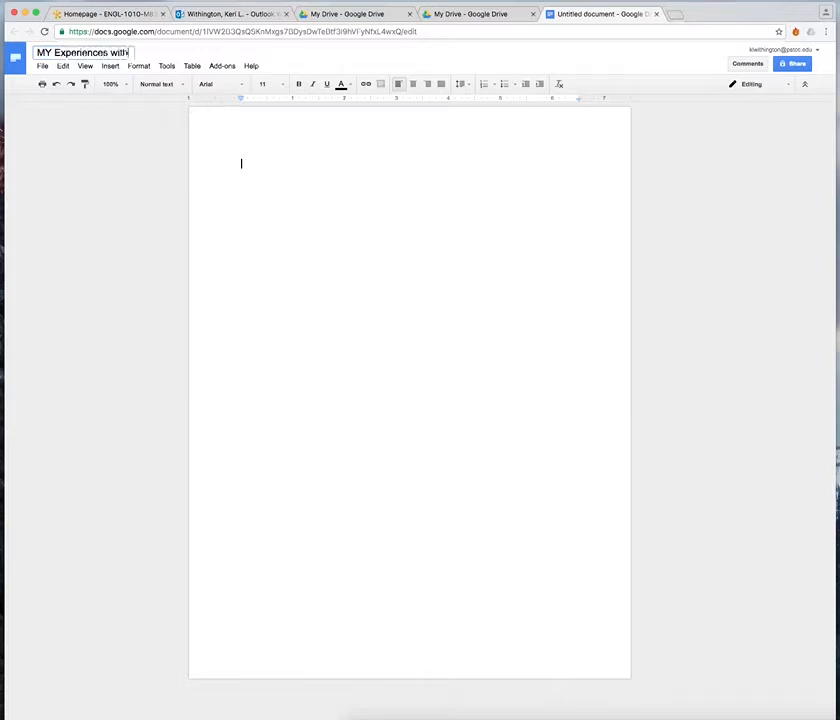
type(" Women's Prison")
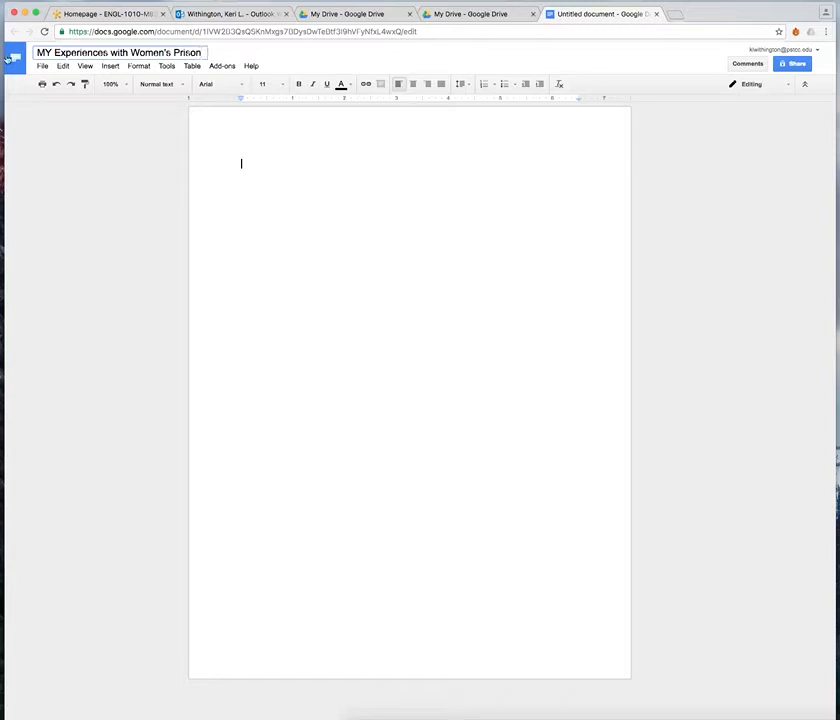
left_click(50, 52)
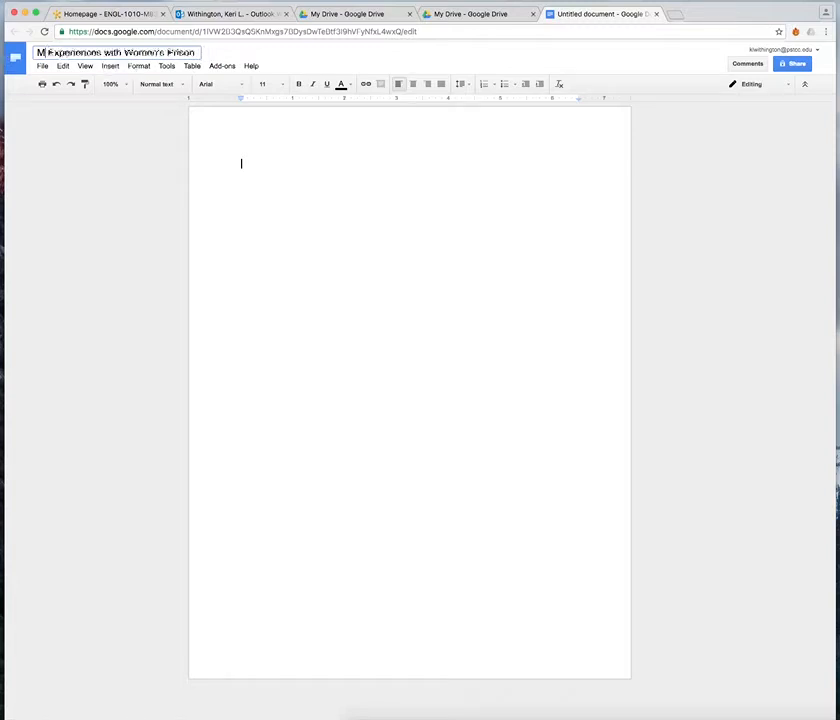
key("BackSpace")
type("y")
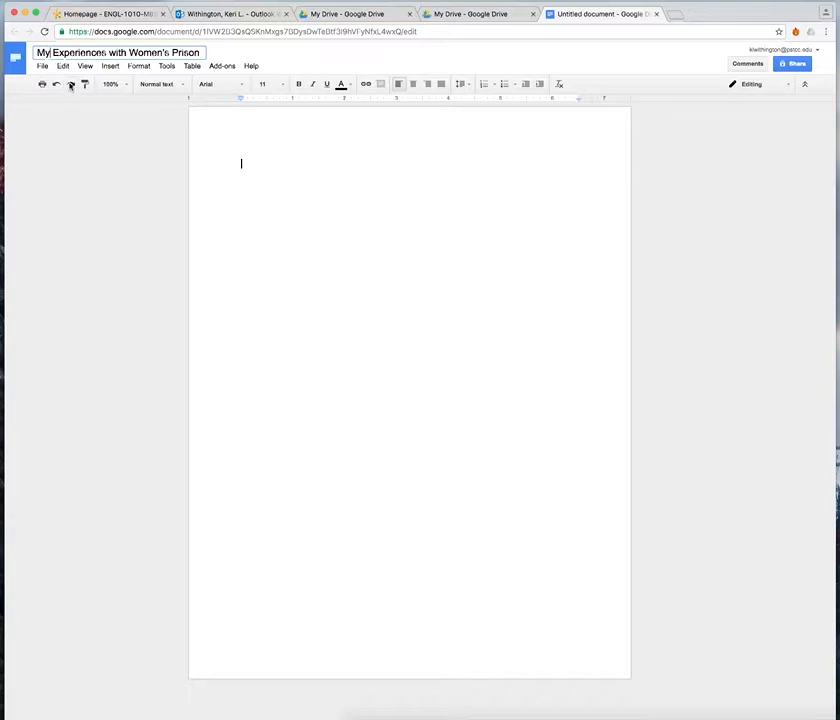
left_click(446, 194)
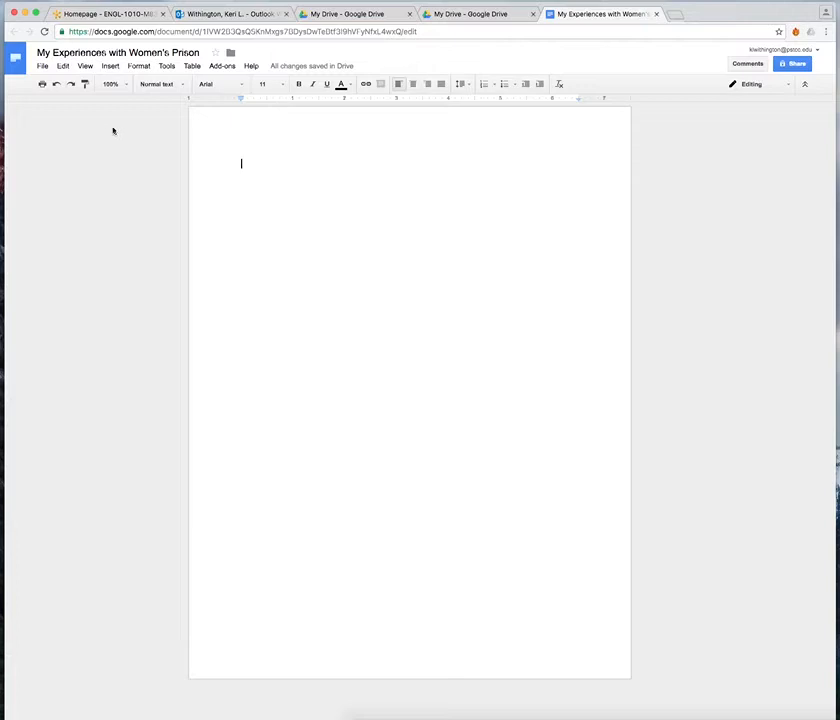
left_click(181, 86)
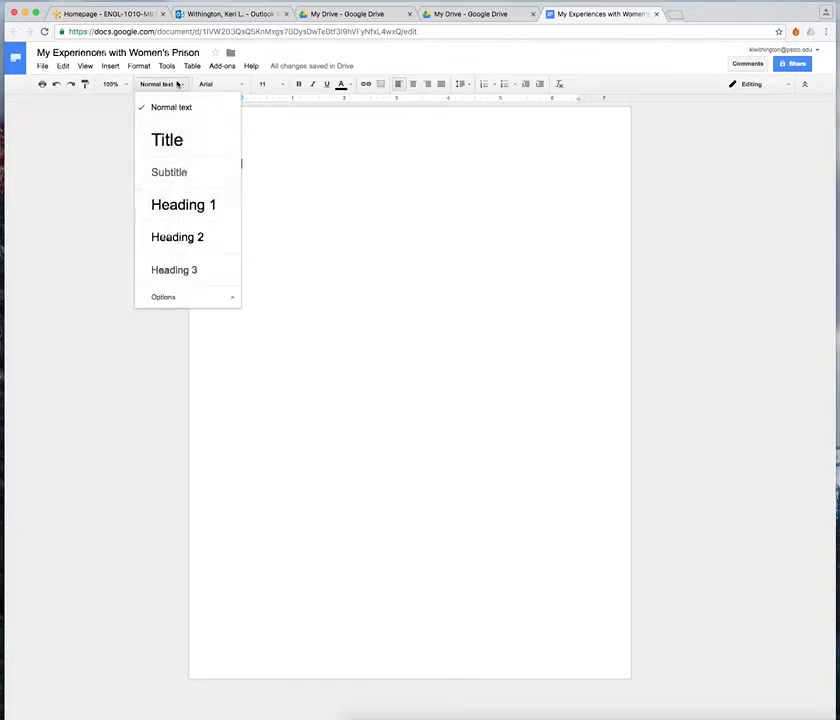
left_click(212, 85)
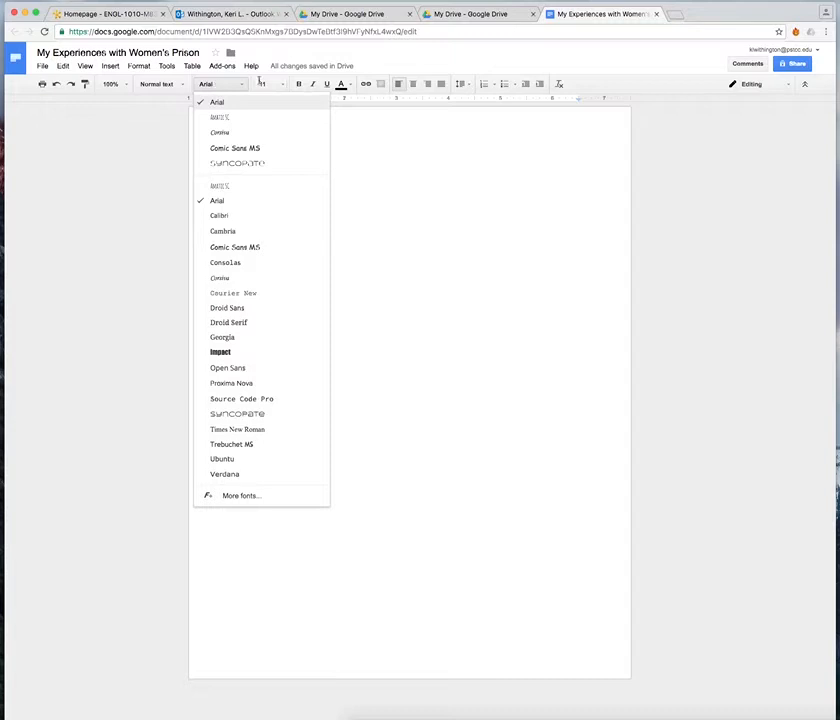
left_click(263, 84)
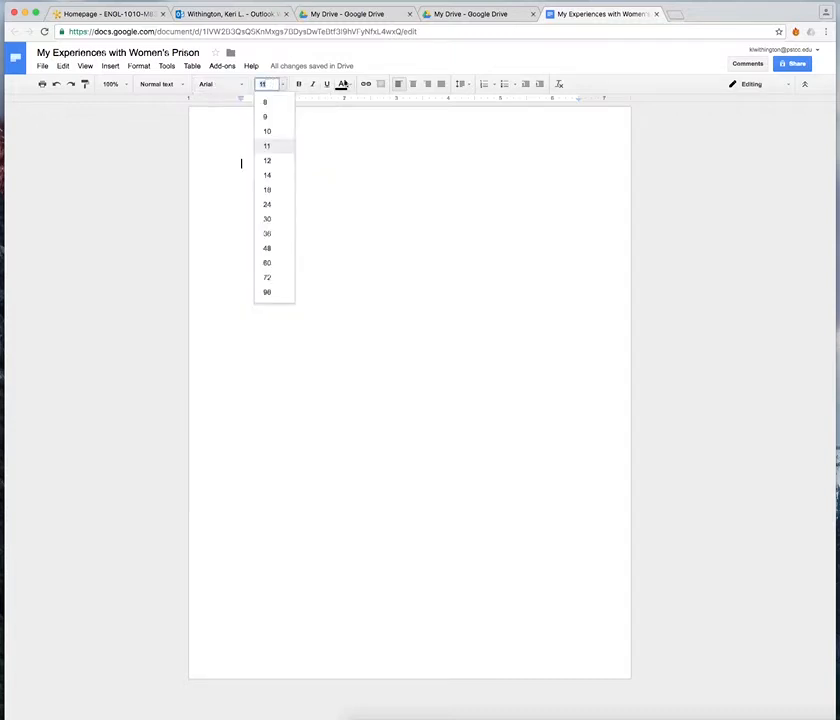
left_click(345, 84)
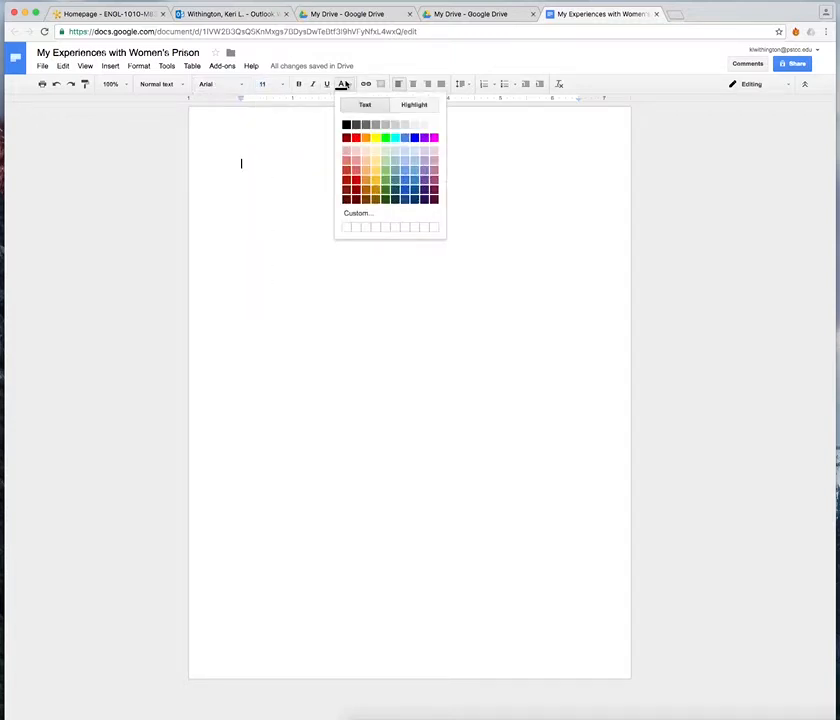
left_click(345, 84)
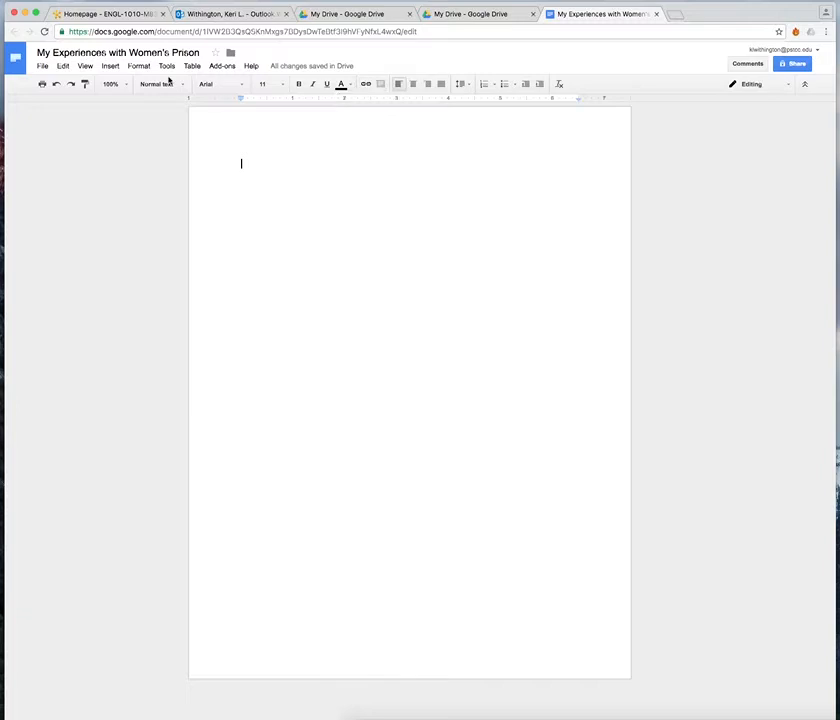
Step: Start inserting an image into the document and run a Google image search for "Piper Kerman"
left_click(111, 66)
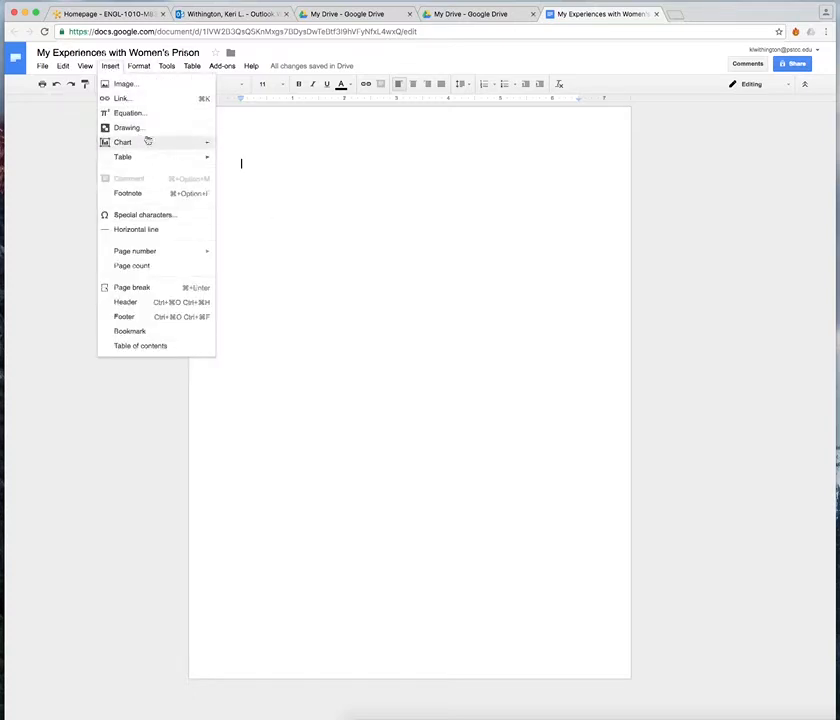
left_click(125, 86)
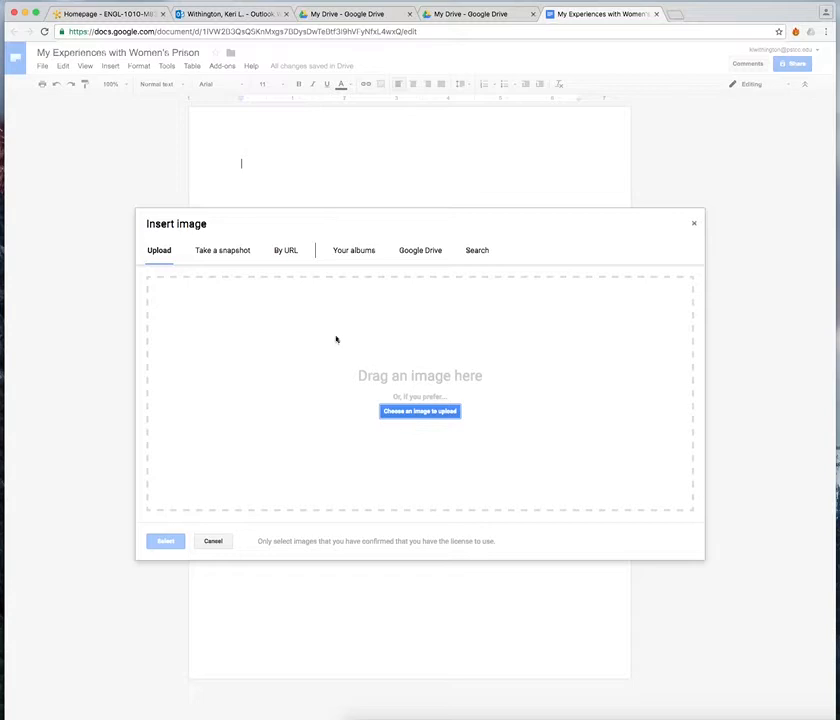
left_click(229, 252)
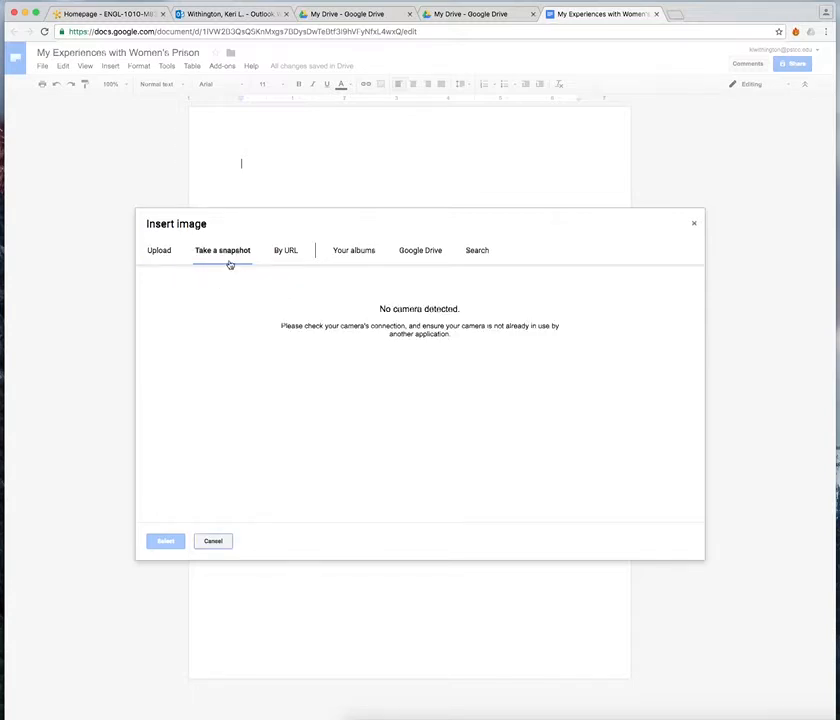
left_click(287, 251)
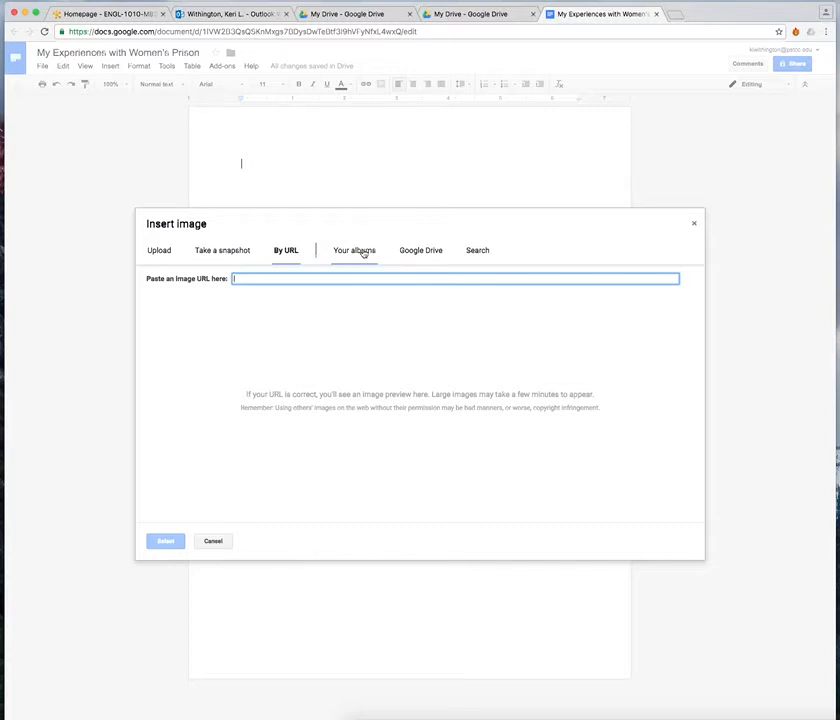
left_click(479, 252)
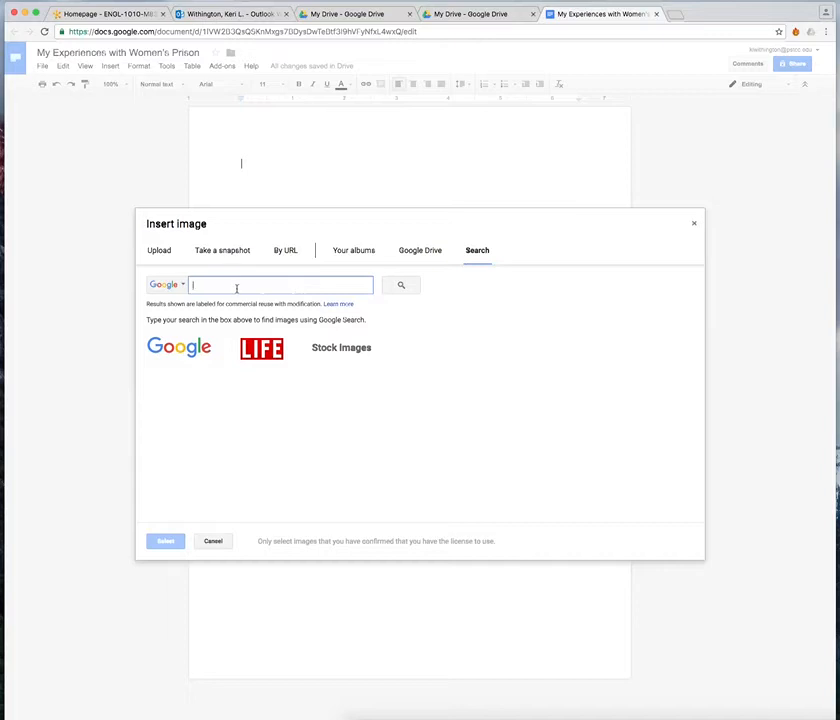
type("per")
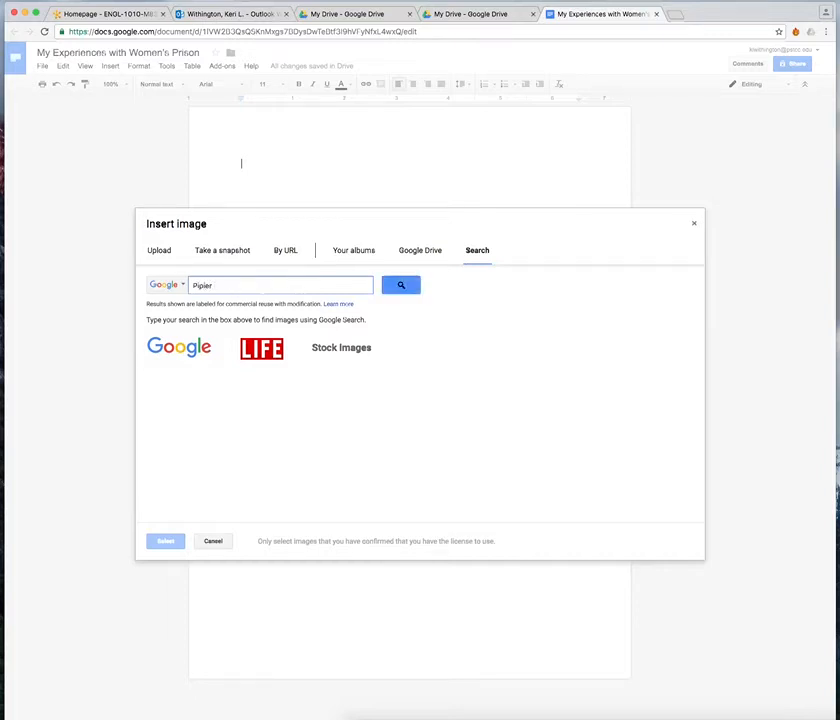
type("iper Kerman")
left_click(400, 286)
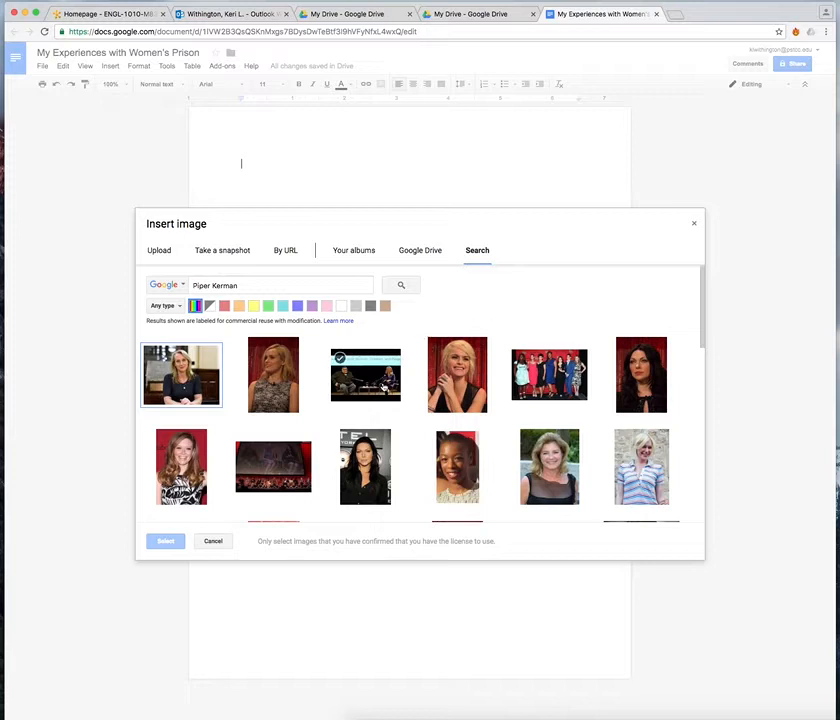
Step: Look through the image results and insert the first photo, the seated blonde woman in a dark dress, into the document
scroll(440, 457, "down", 3)
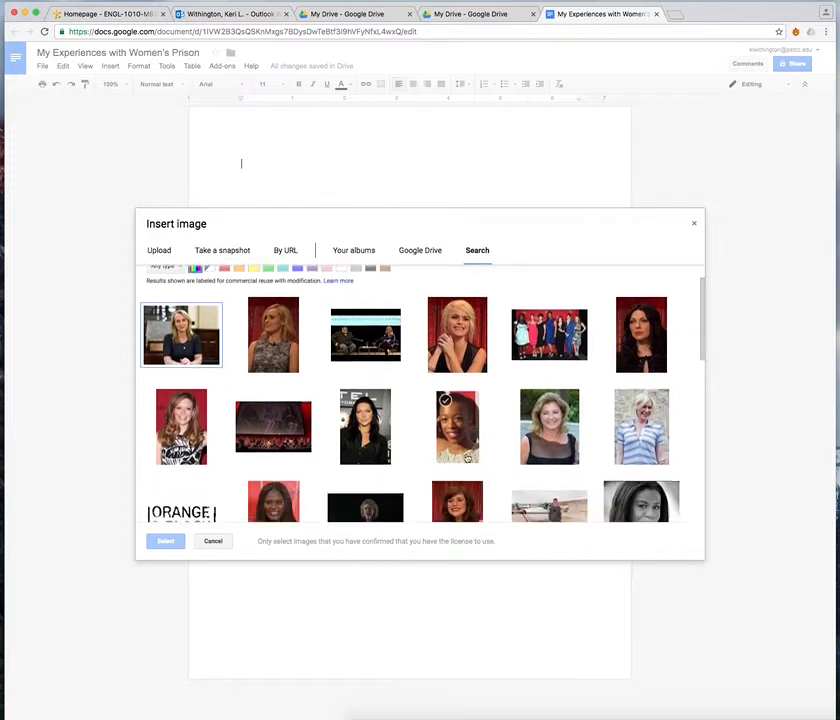
scroll(466, 457, "down", 4)
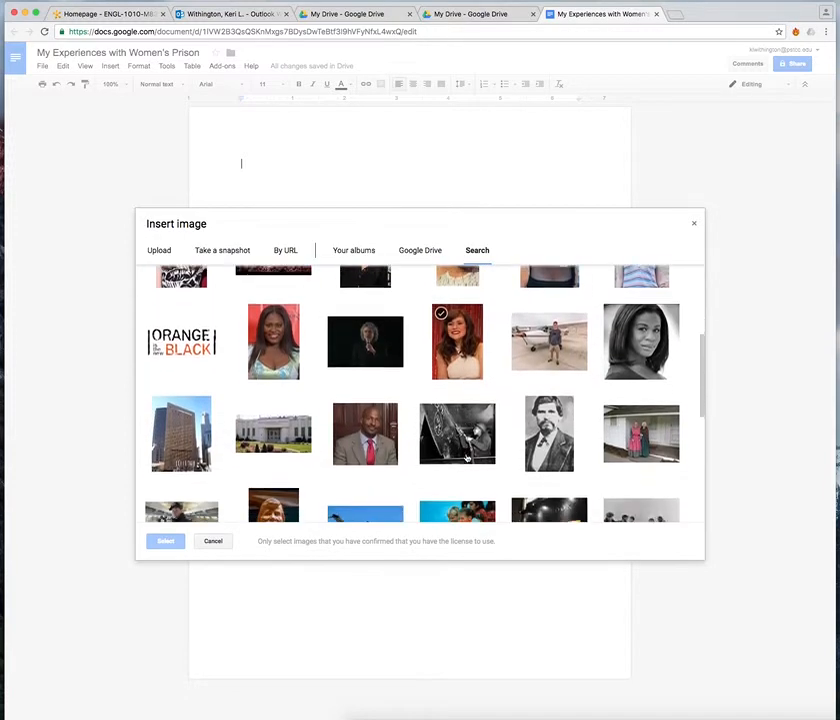
scroll(466, 457, "down", 4)
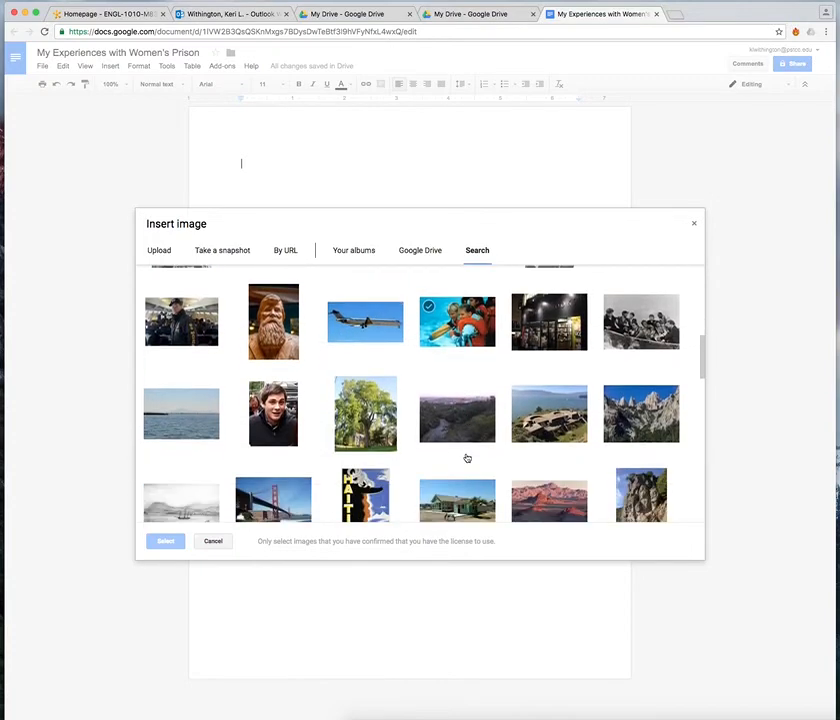
scroll(466, 457, "down", 3)
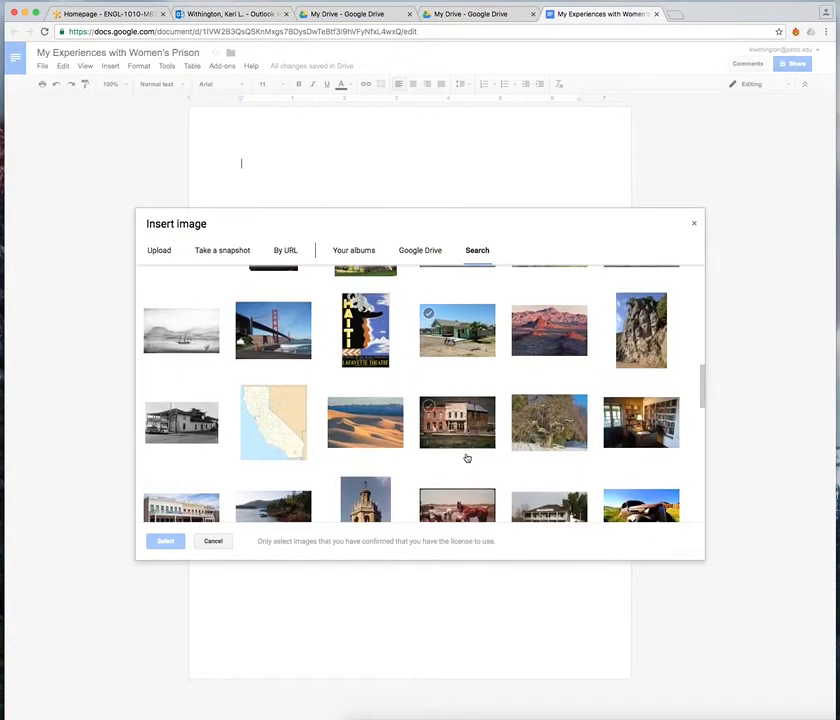
scroll(466, 457, "up", 10)
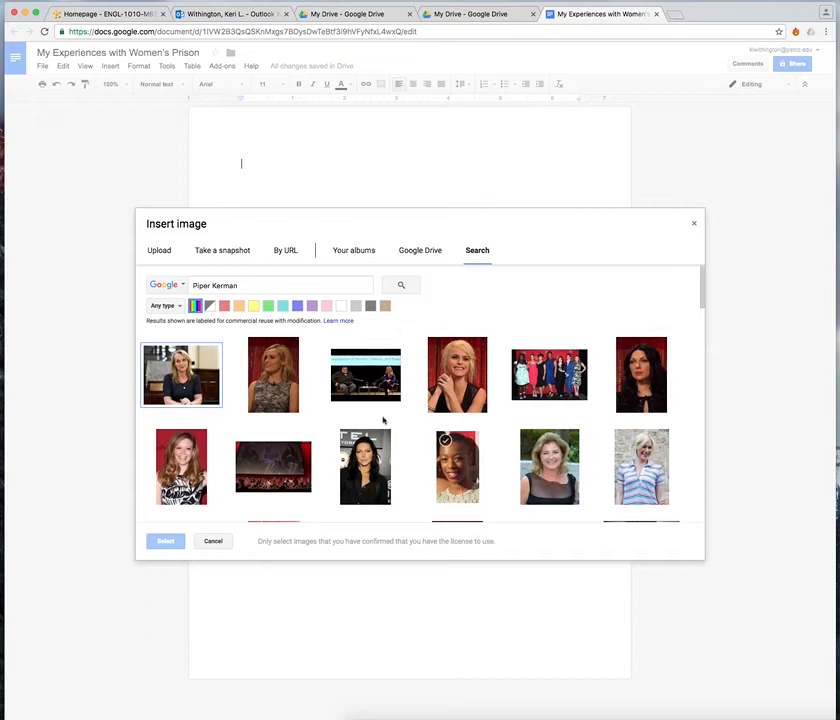
left_click(153, 354)
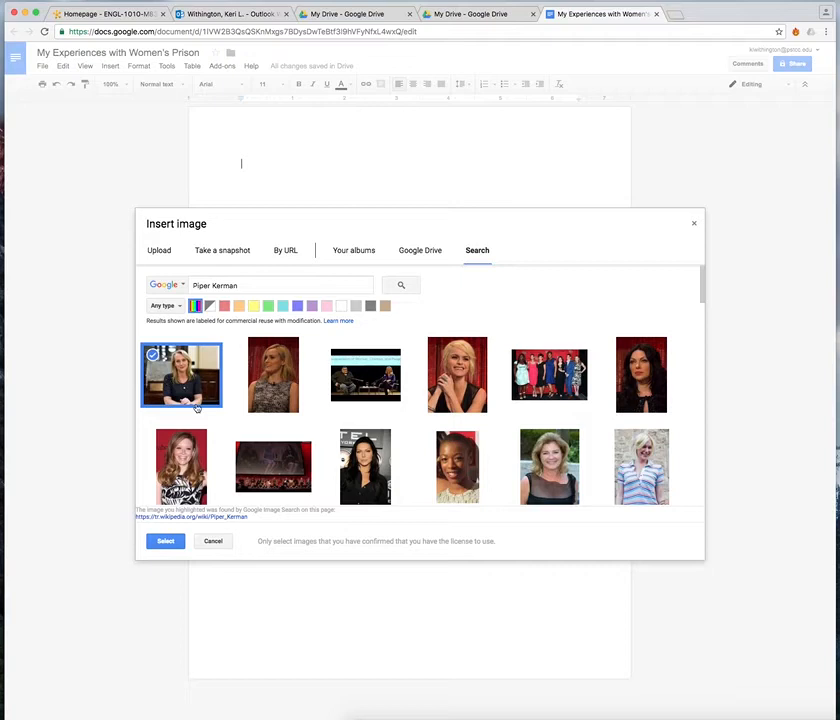
left_click(166, 541)
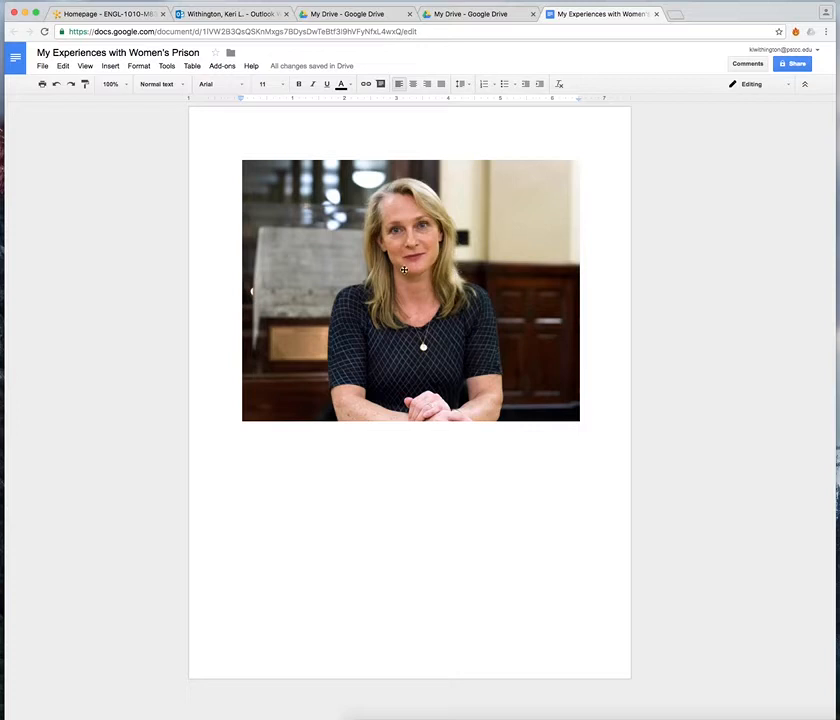
Step: Shrink the inserted photo proportionally, then enlarge it from its corner until it is slightly wider than the text area
left_click(338, 216)
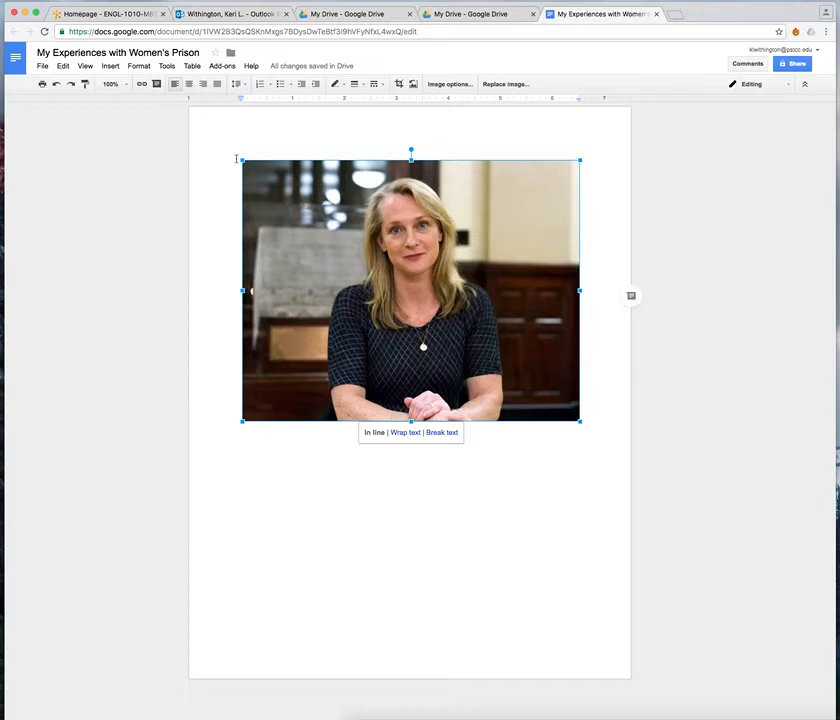
left_click_drag(242, 159, 368, 248)
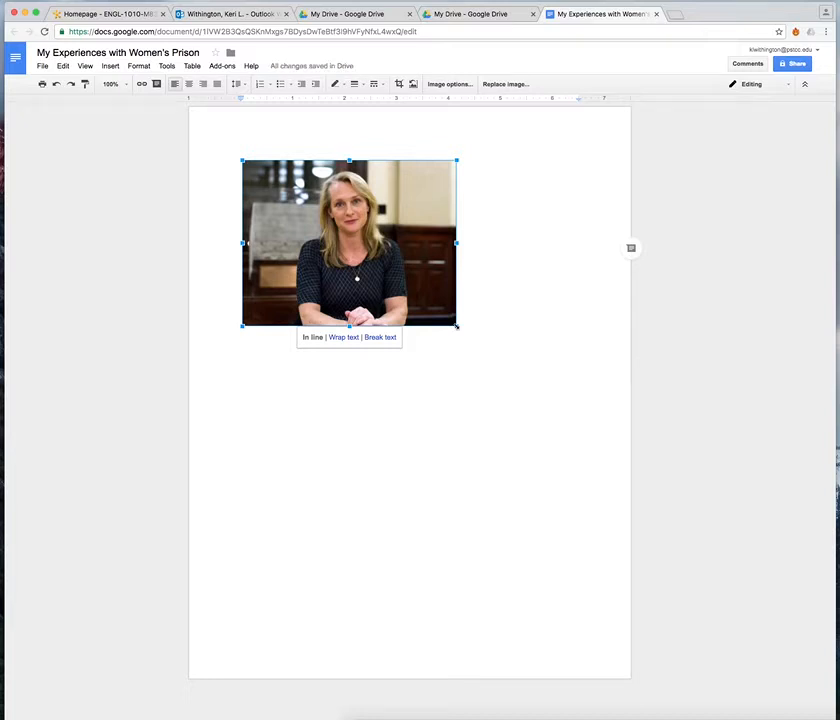
left_click_drag(457, 326, 607, 444)
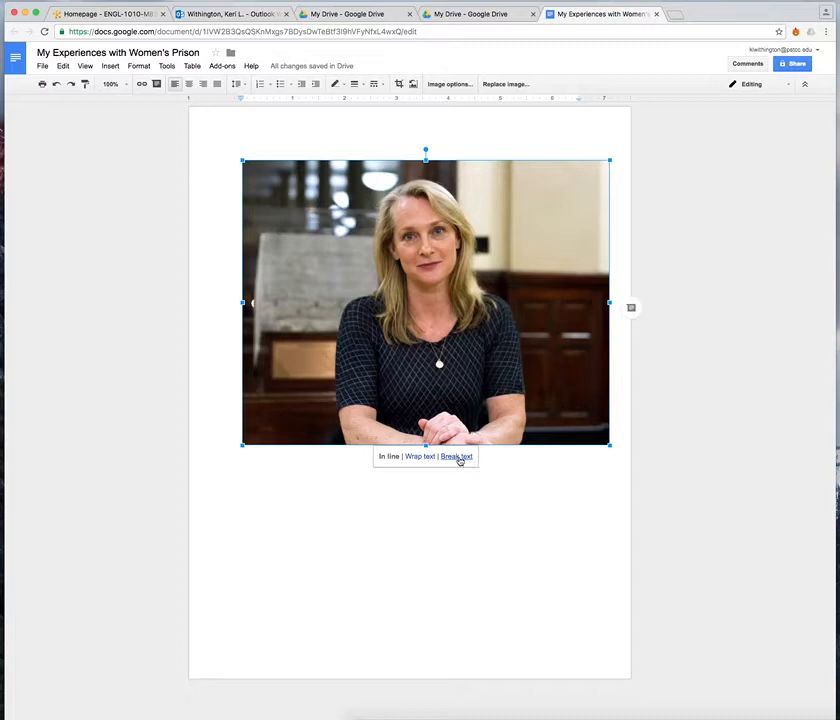
Step: Start a new drawing in place of the selected photo and draw a long straight line sloping down to the right
left_click(111, 66)
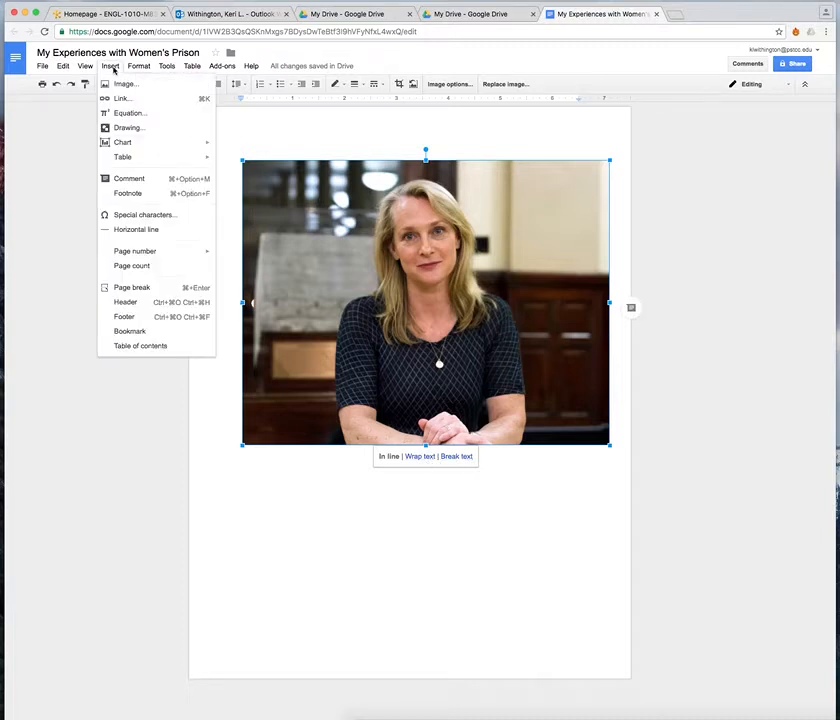
left_click(127, 128)
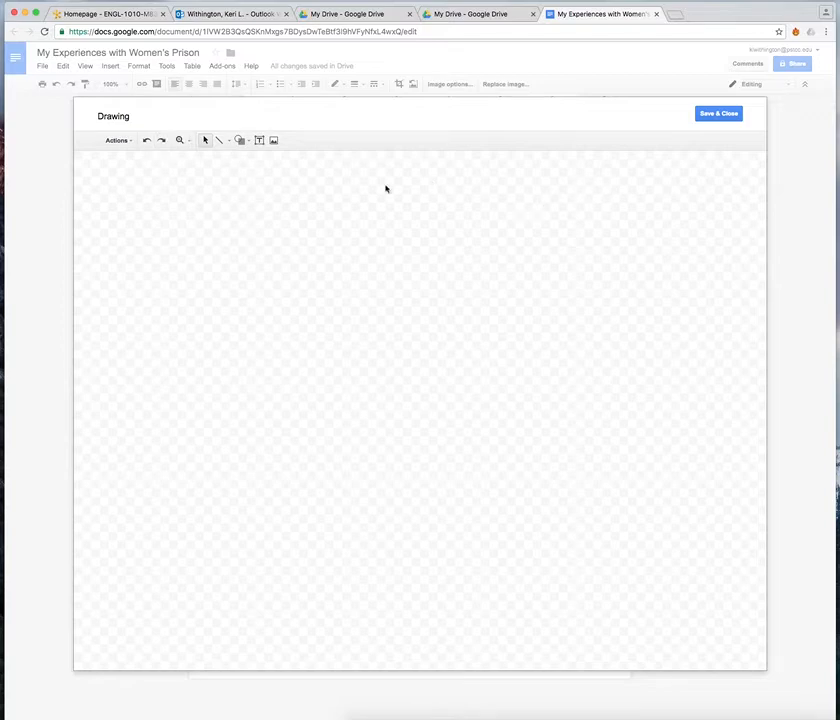
left_click(216, 141)
left_click_drag(174, 208, 554, 272)
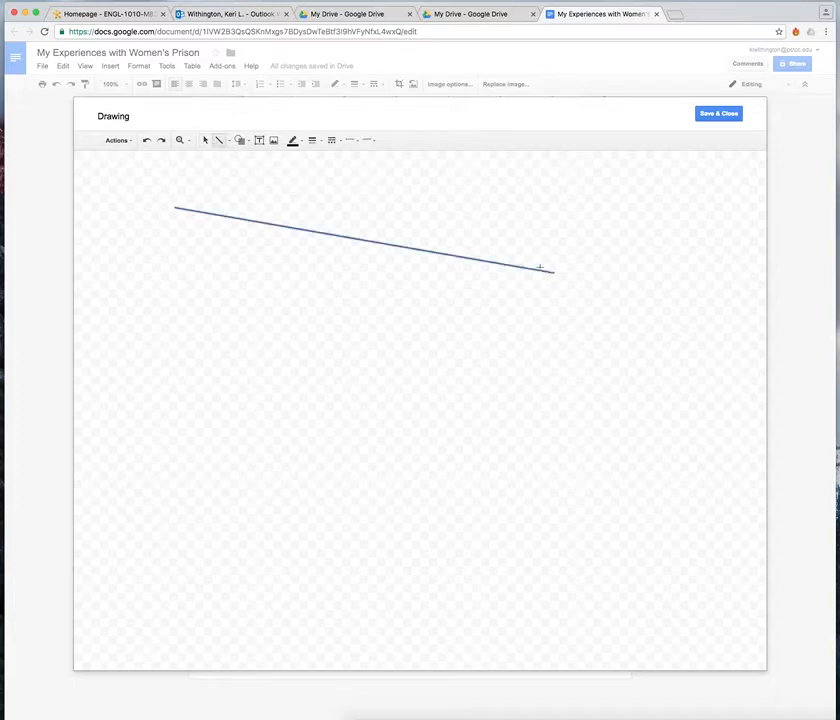
Step: Draw a slightly tall rectangle below the sloping line in the drawing
left_click(240, 140)
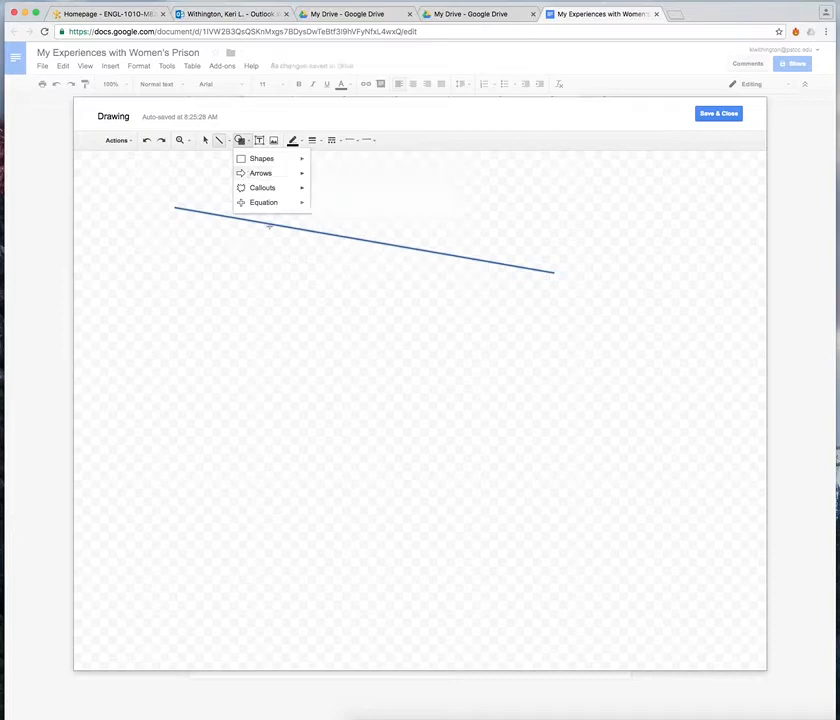
mouse_move(281, 161)
left_click(317, 163)
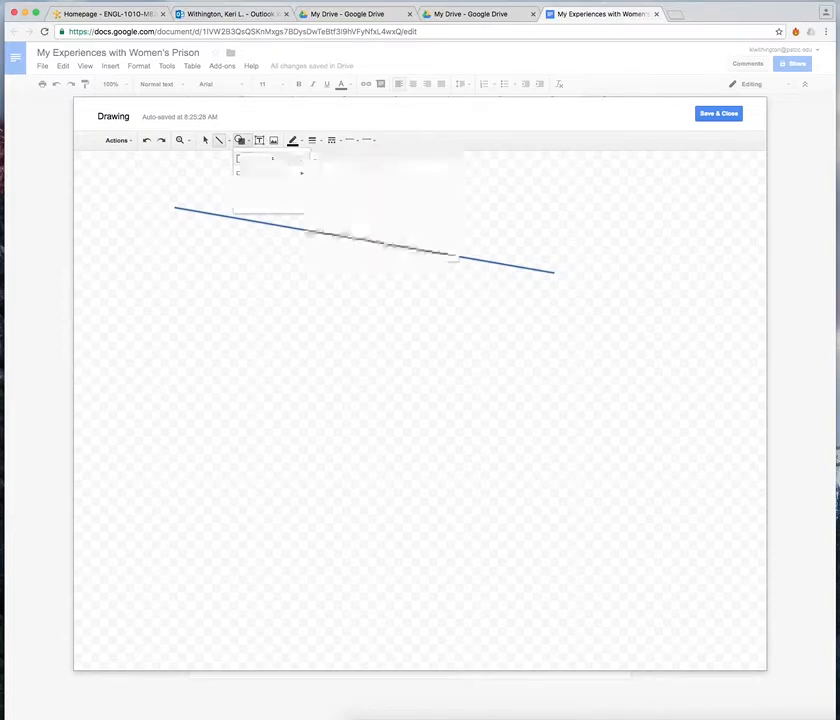
left_click_drag(226, 284, 418, 499)
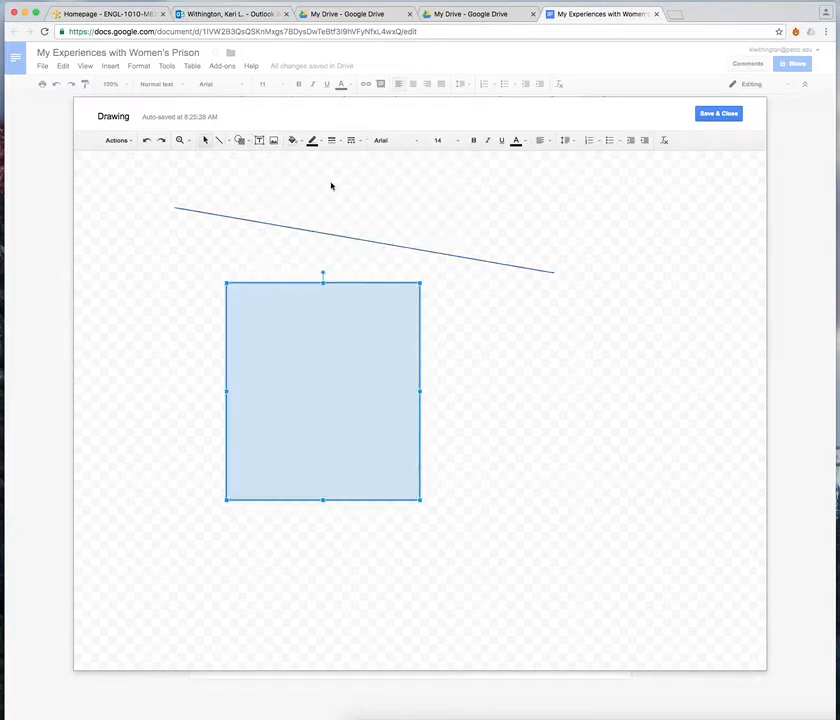
Step: Add a text box beside the rectangle reading "I am making an image." and save the drawing into the document
left_click(259, 140)
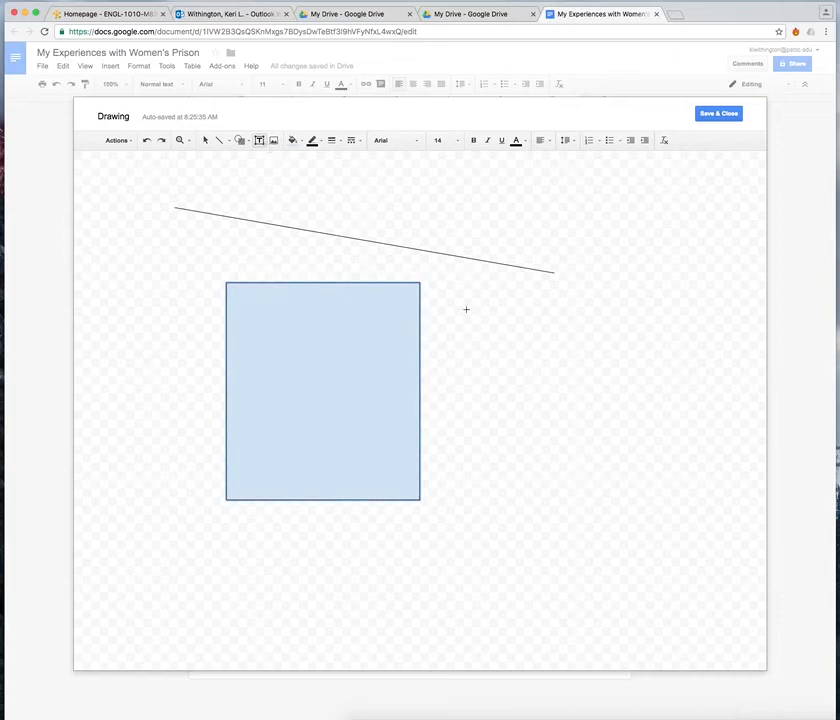
left_click_drag(466, 309, 705, 467)
type("I")
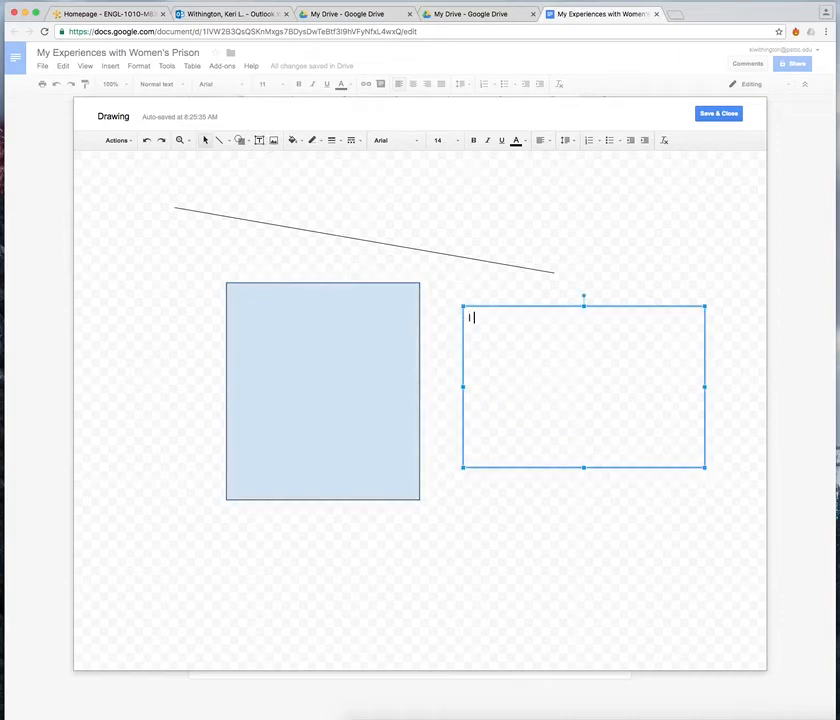
type(" am making an im")
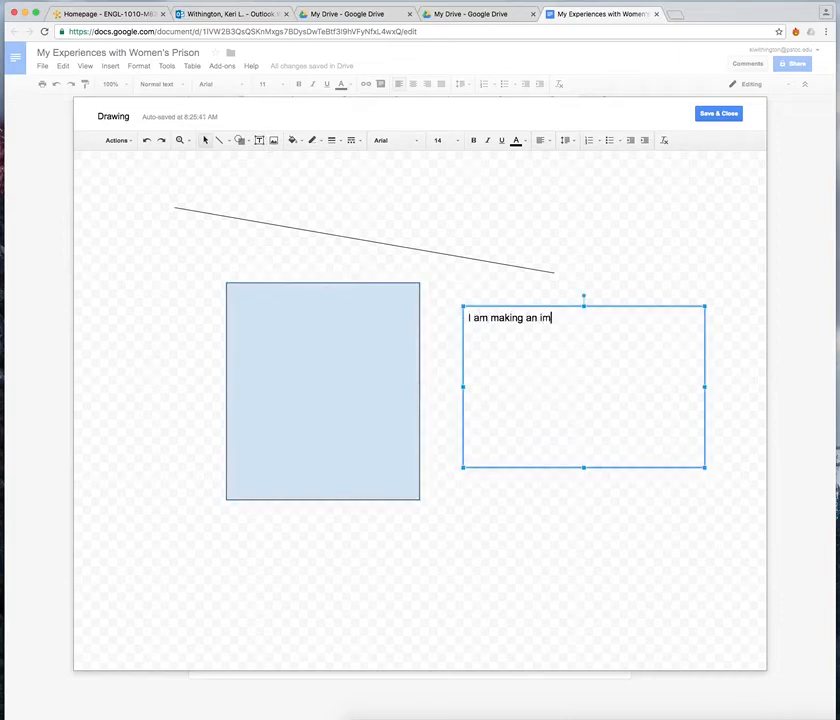
type("age.")
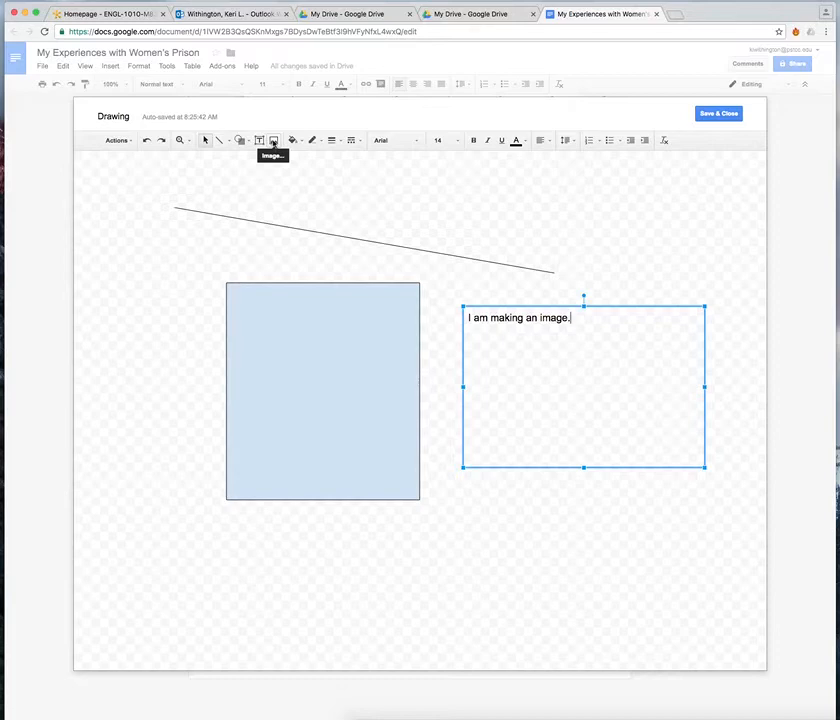
left_click(720, 113)
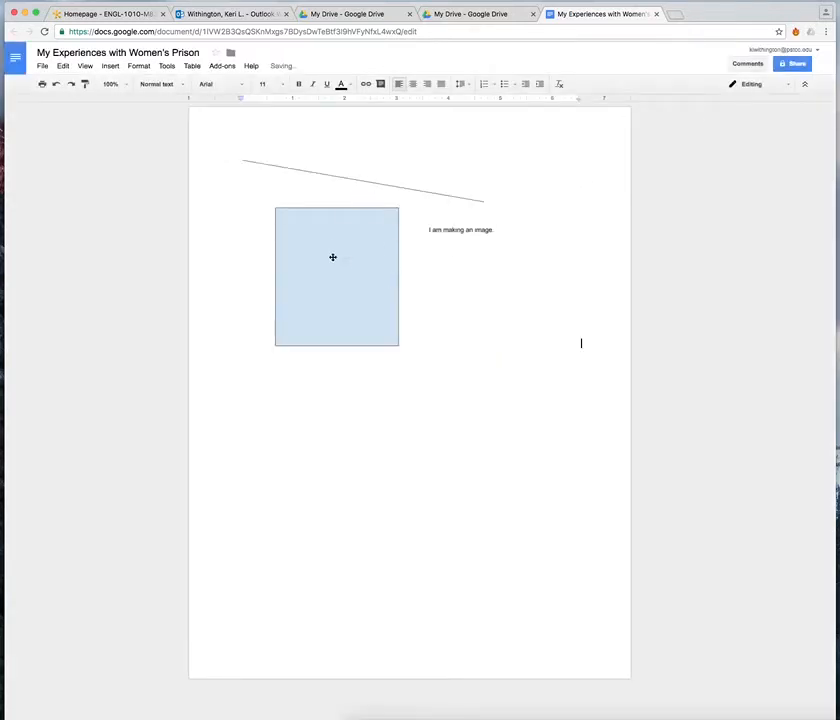
Step: Replace the drawing in the document with a pie chart
left_click(339, 227)
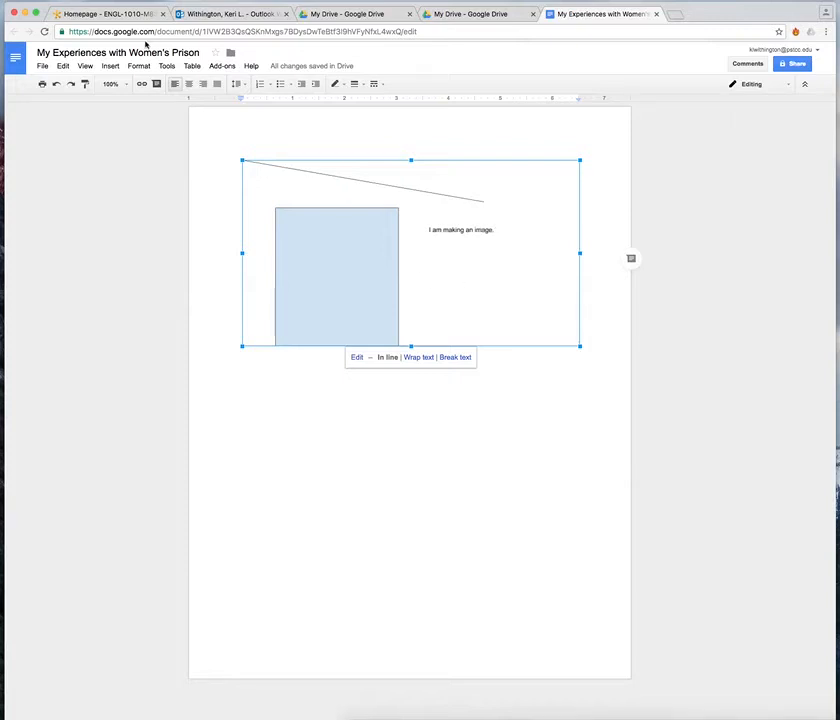
left_click(112, 66)
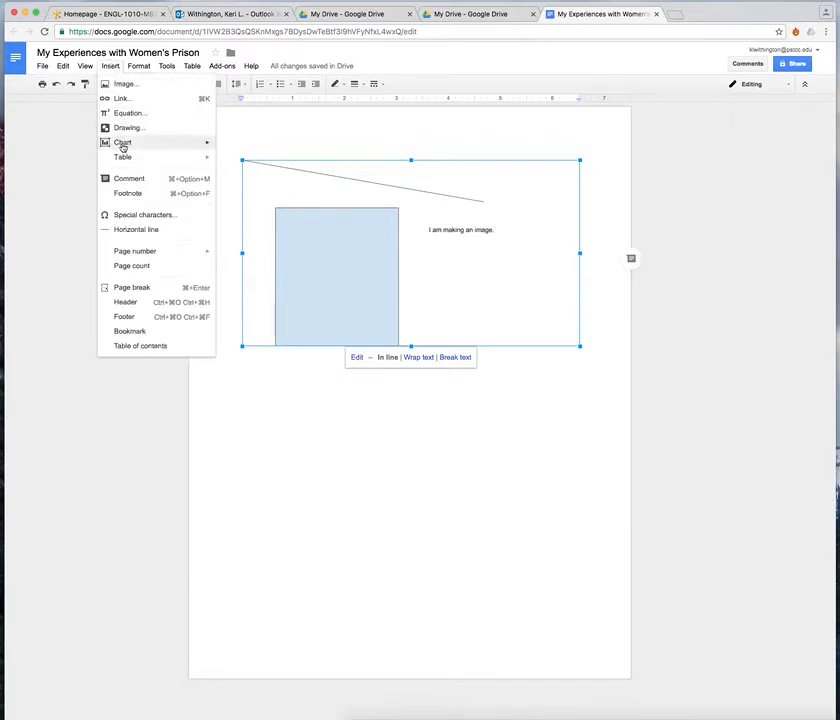
mouse_move(121, 146)
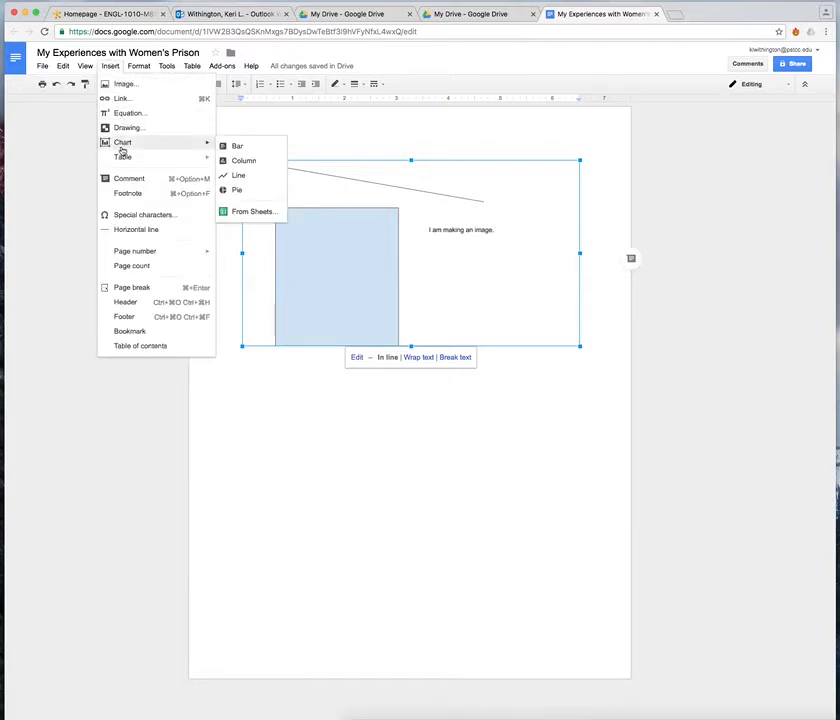
left_click(230, 190)
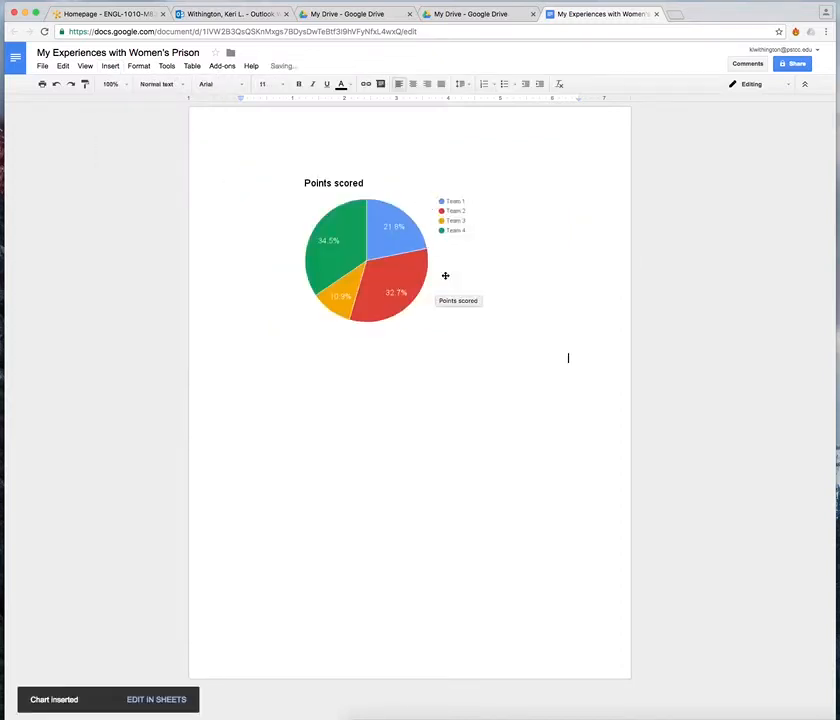
Step: Insert a 2 x 2 table below the pie chart
left_click(111, 66)
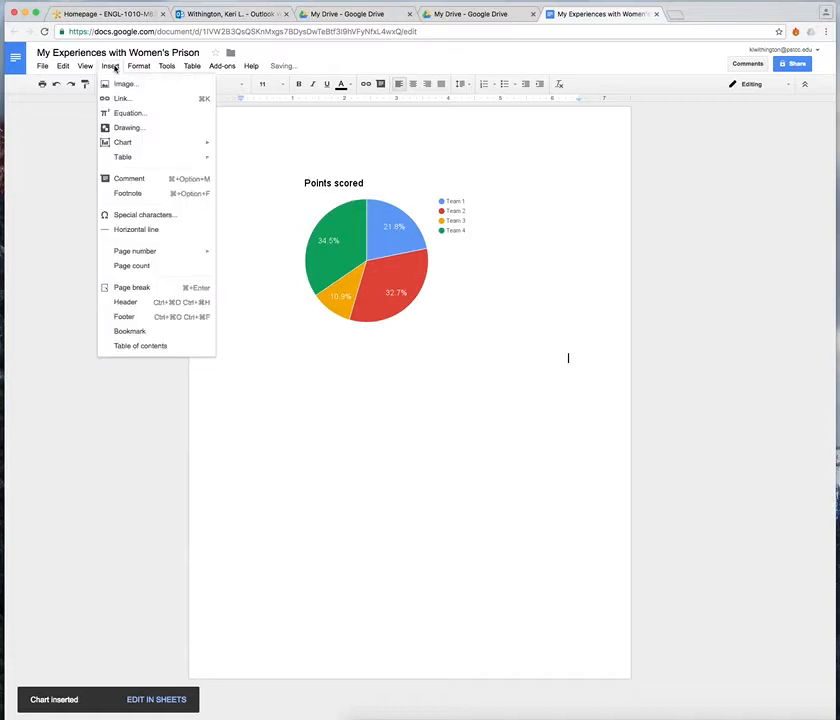
mouse_move(147, 157)
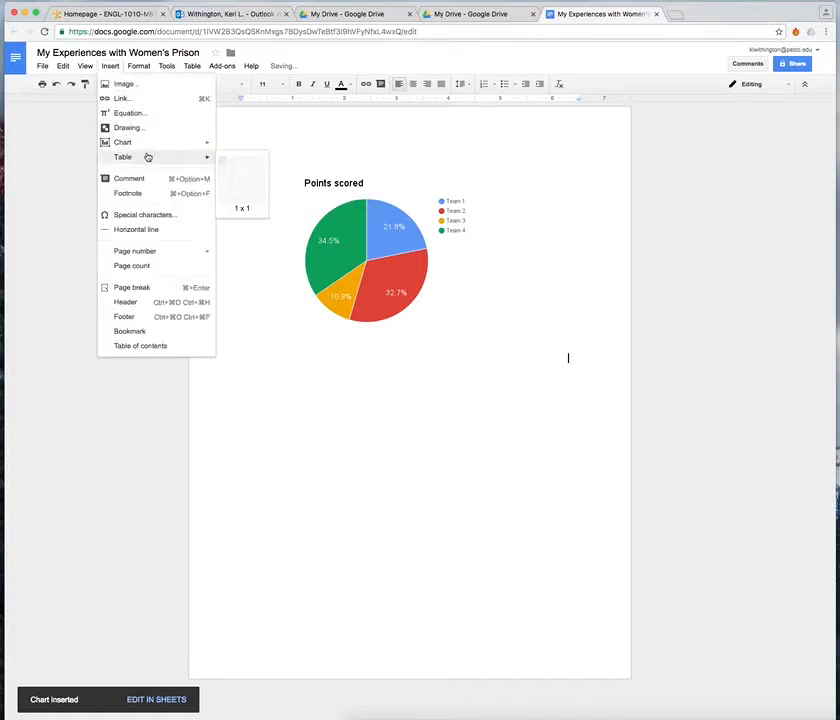
left_click(233, 171)
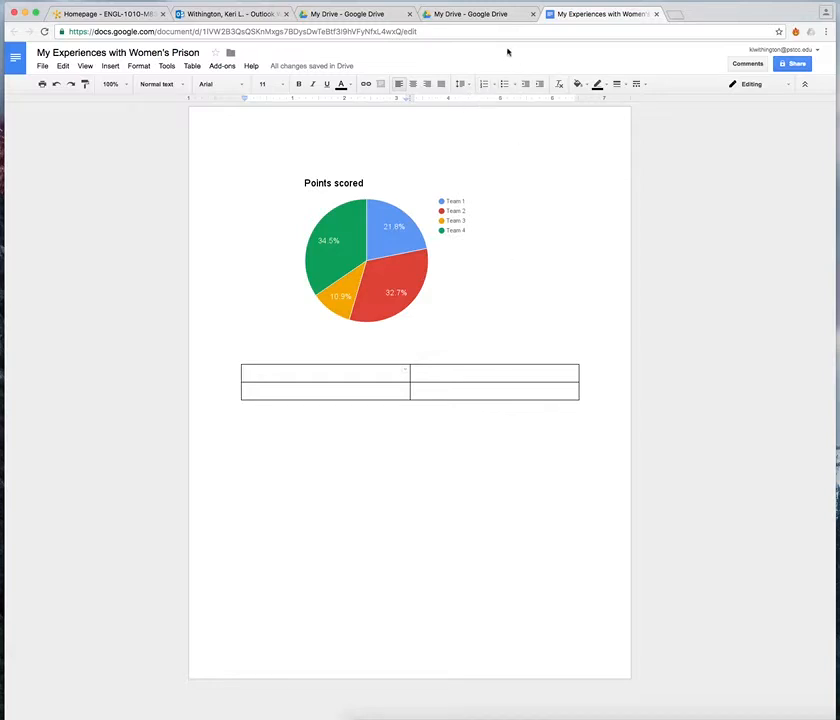
Step: Switch to My Drive in Google Drive and create a new Google Slides presentation
left_click(484, 15)
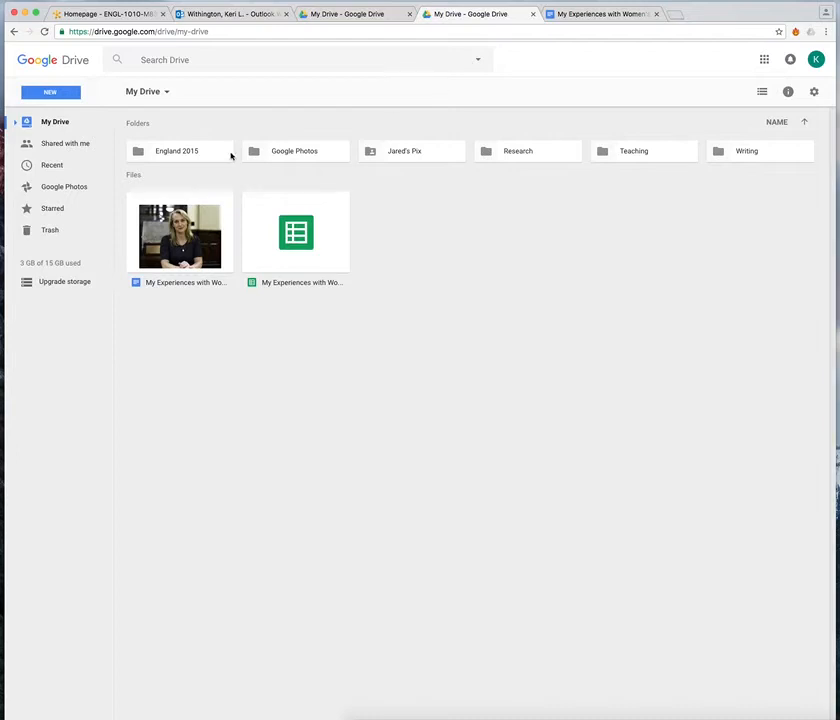
left_click(69, 95)
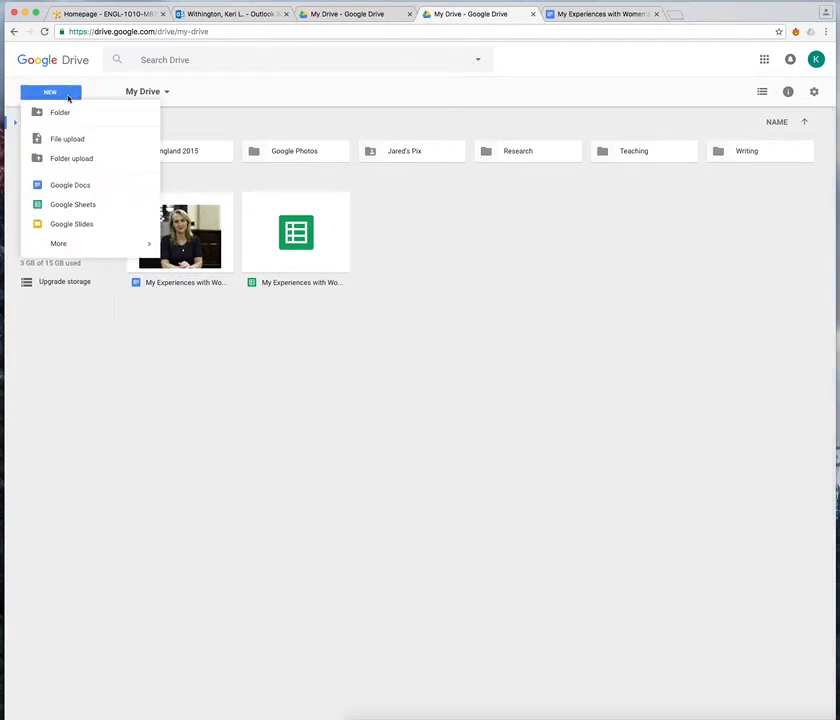
left_click(86, 223)
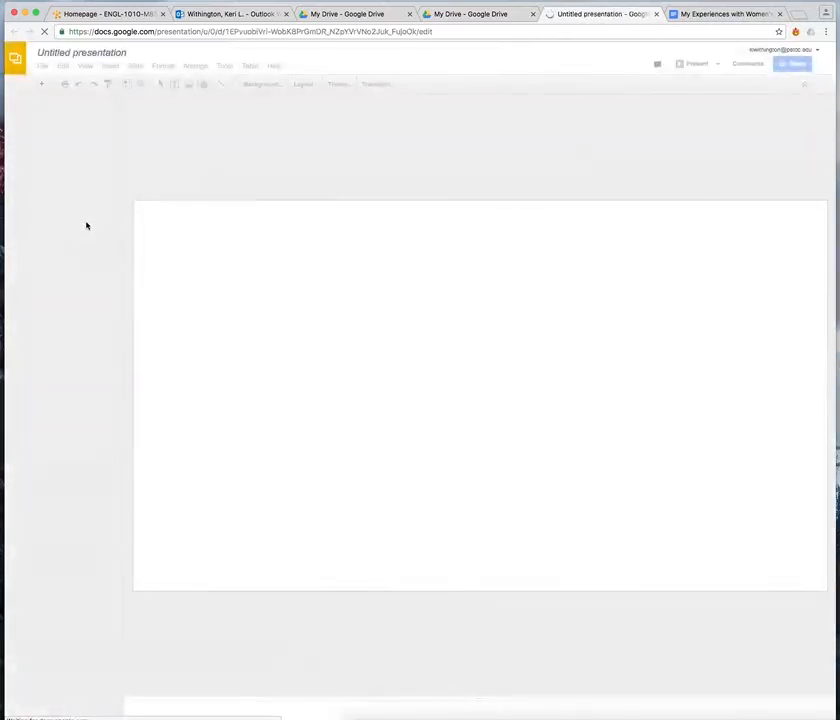